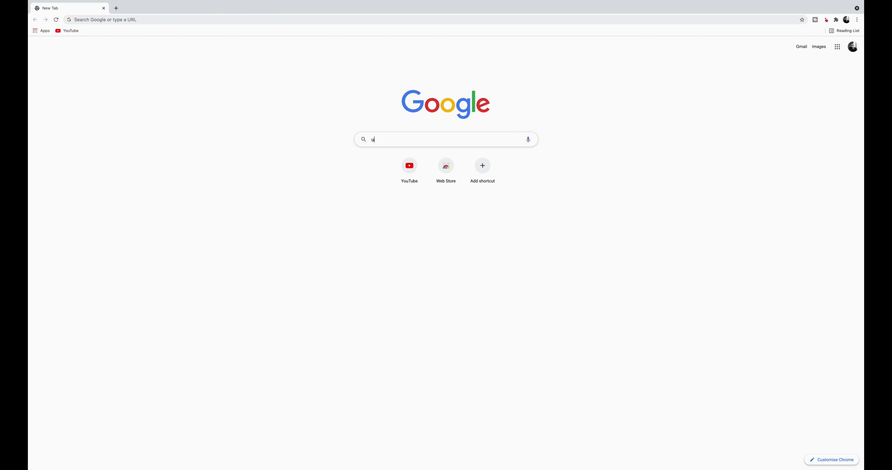
Step: Search Google Images for 'usaf 1951 target pdf', filtered to large-size results
type("saf")
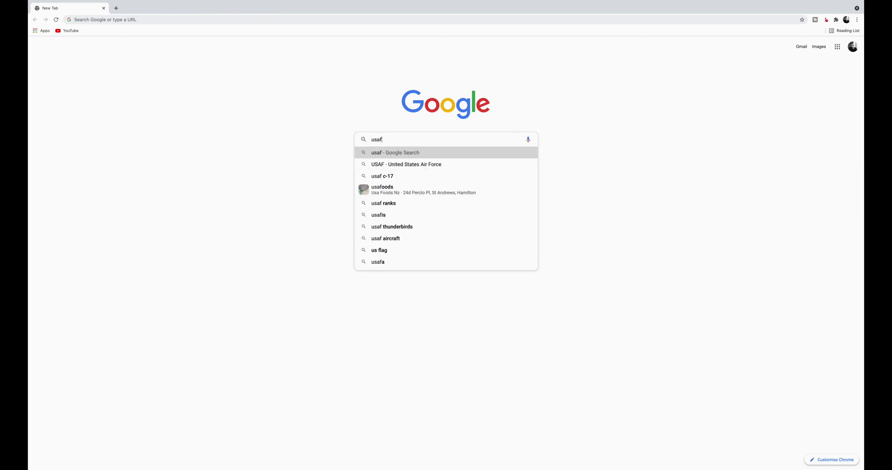
type("-1951 target pdf")
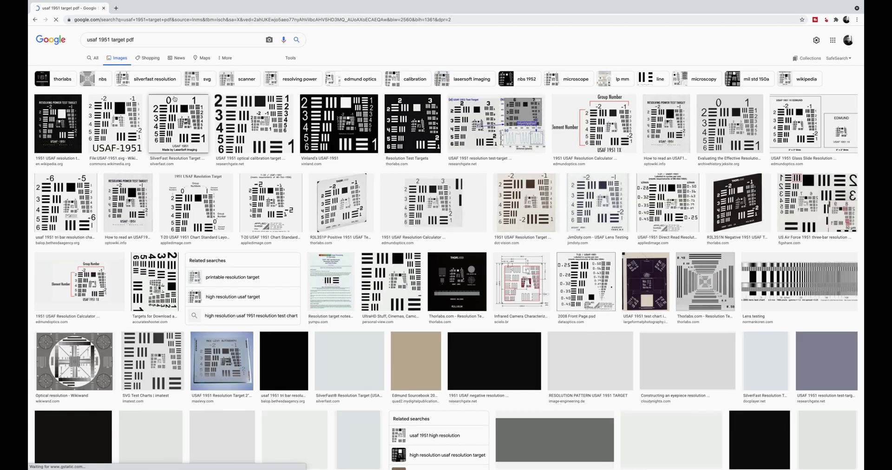
left_click(290, 58)
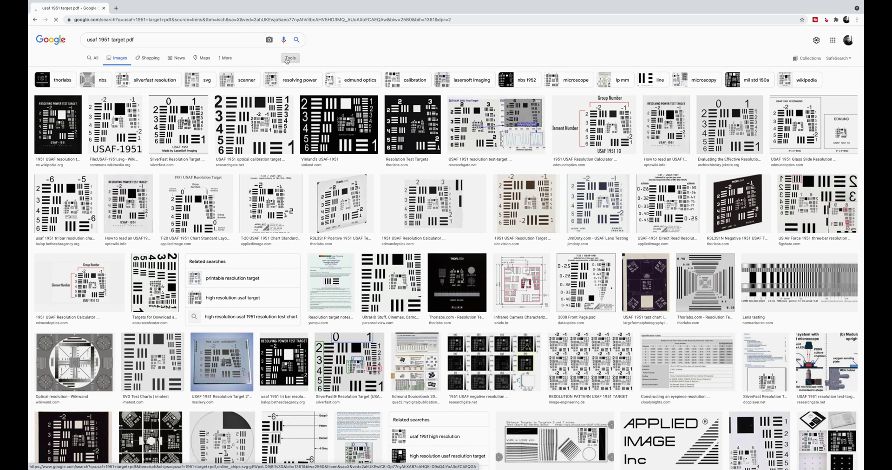
left_click(86, 69)
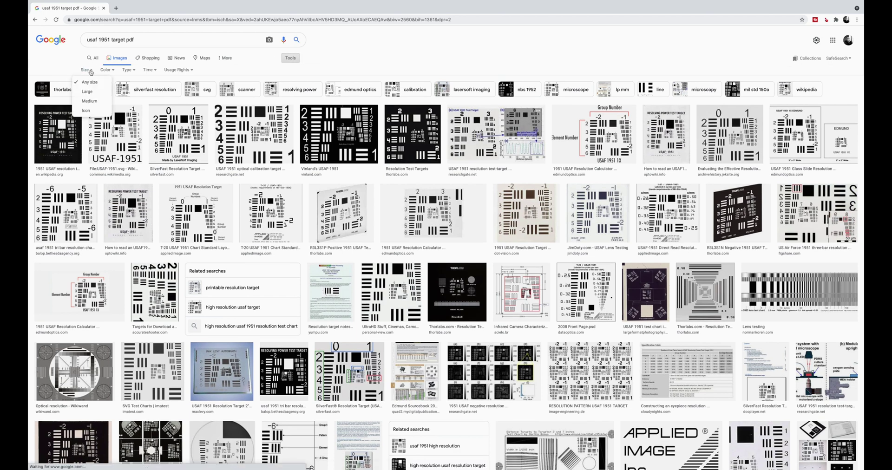
left_click(94, 95)
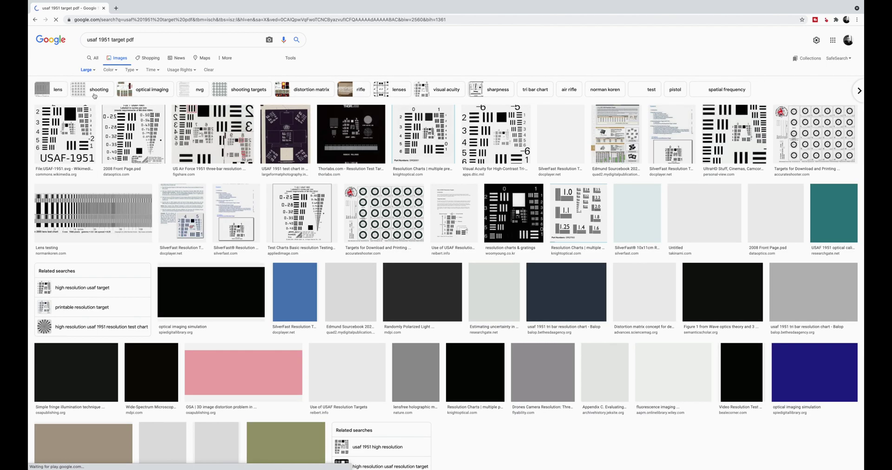
Step: Save the Wikimedia USAF-1951 chart from its preview as an image
left_click(56, 138)
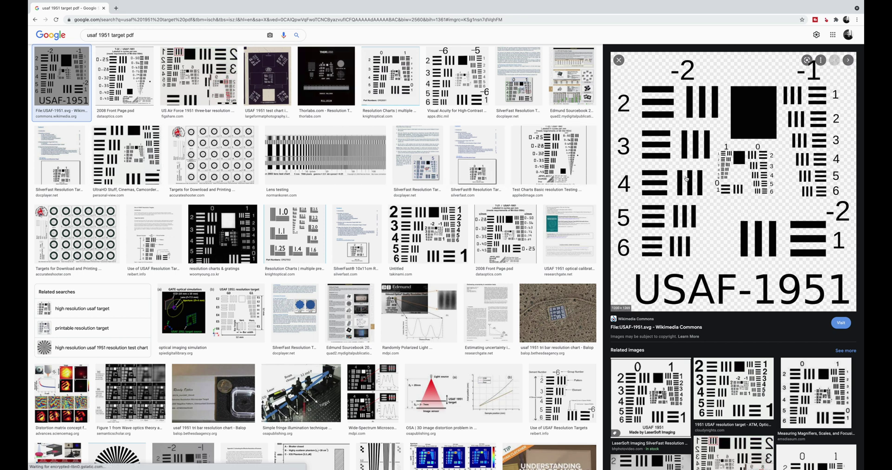
right_click(714, 107)
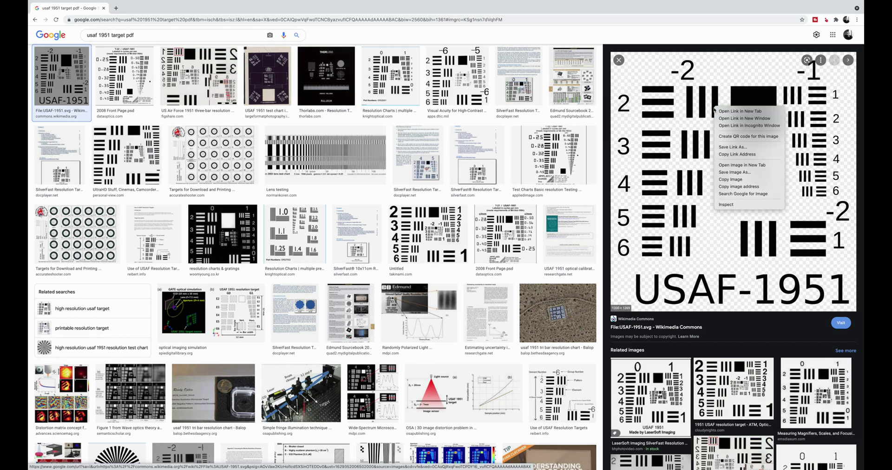
left_click(754, 173)
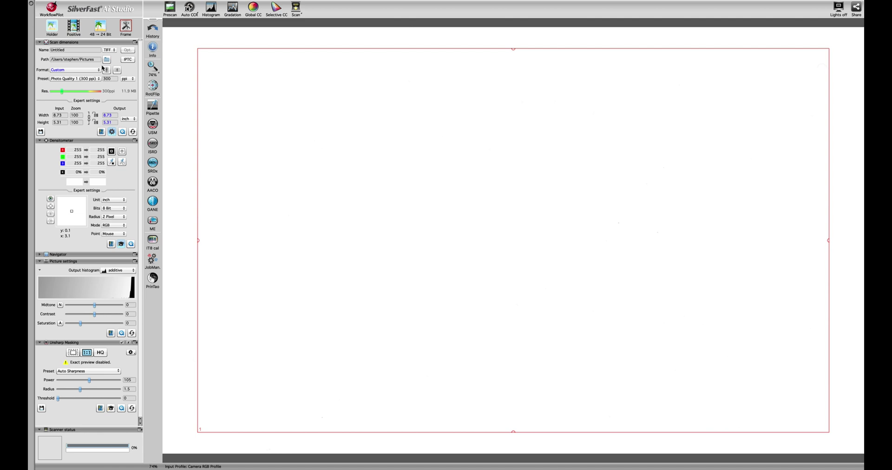
Step: Keep Positive as the original type and set scanning to 48-bit depth
left_click(75, 31)
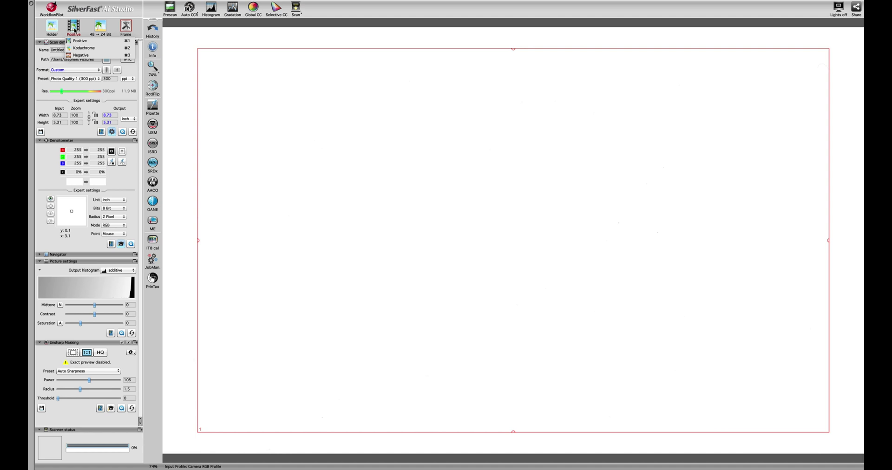
left_click(78, 41)
left_click(99, 27)
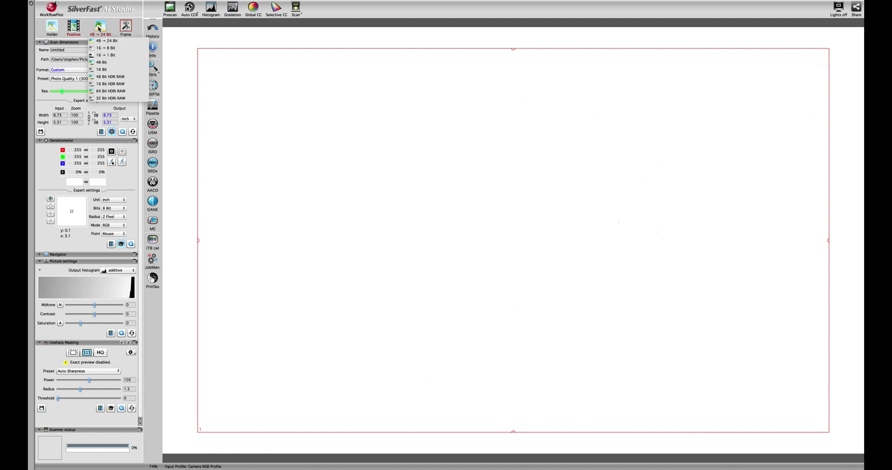
left_click(110, 63)
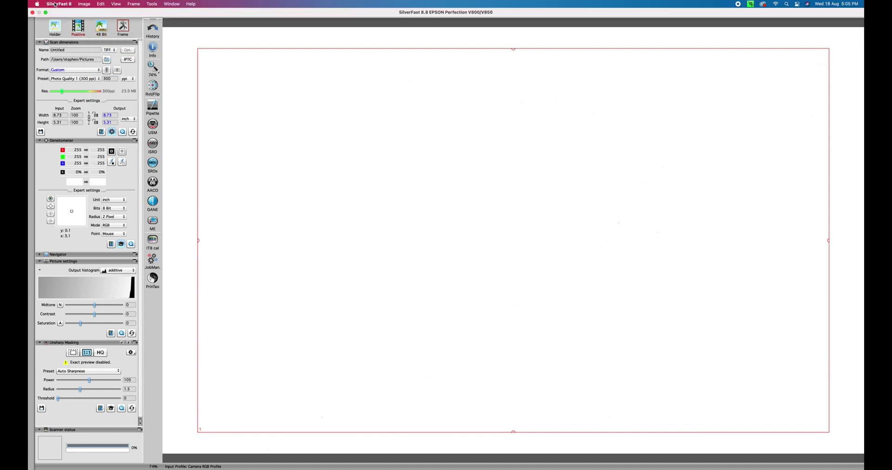
Step: Check the CMS preferences input profile, leaving it as Camera RGB
left_click(58, 4)
left_click(58, 25)
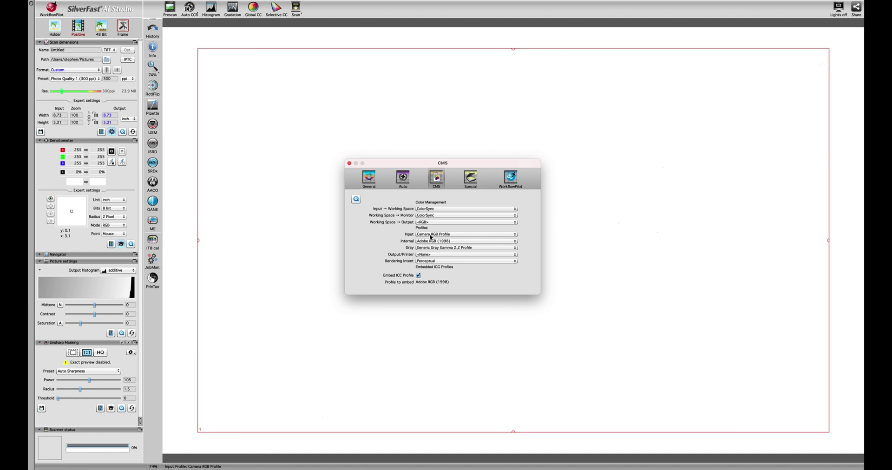
left_click(449, 237)
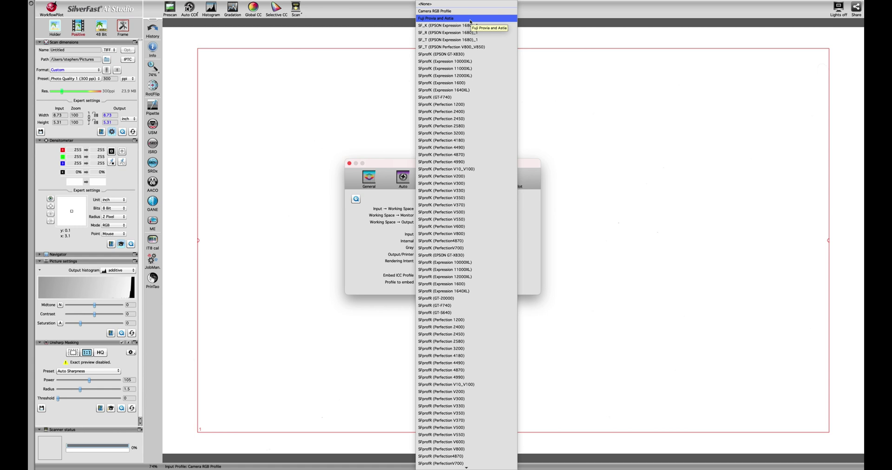
left_click(532, 166)
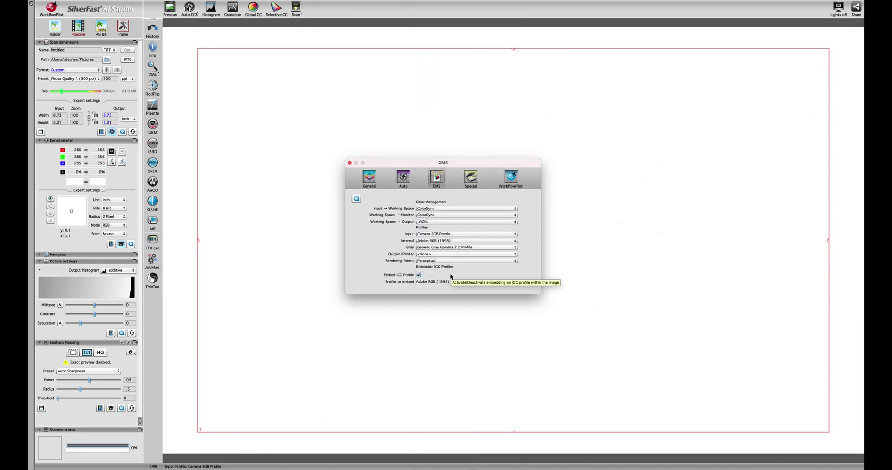
left_click(350, 163)
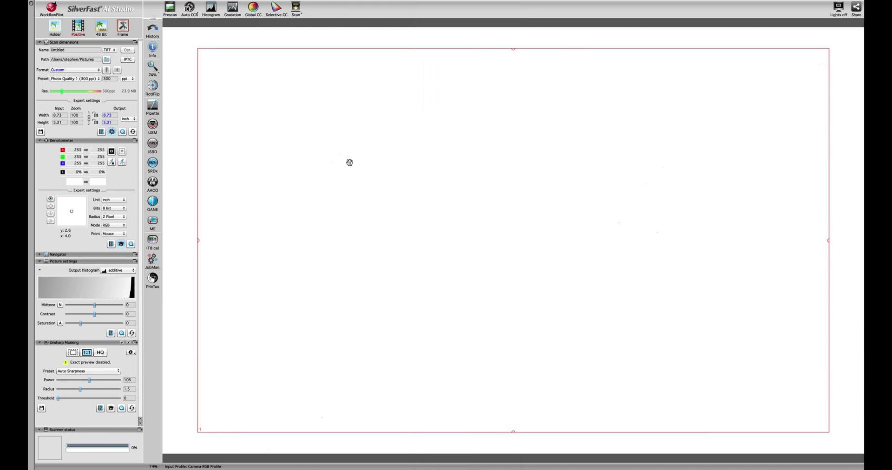
Step: Rename the scan to 'USAF-1951 Position 1 Lowest'
double_click(75, 49)
type("UAF")
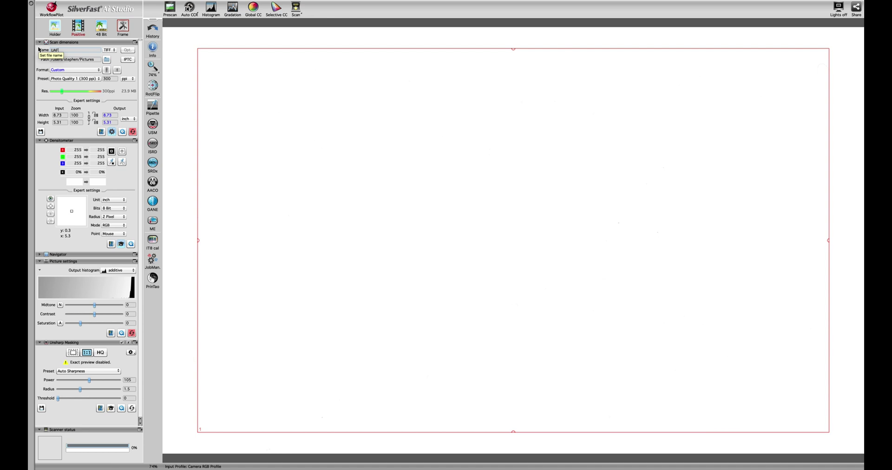
type("-1951 Postion 1Lowe")
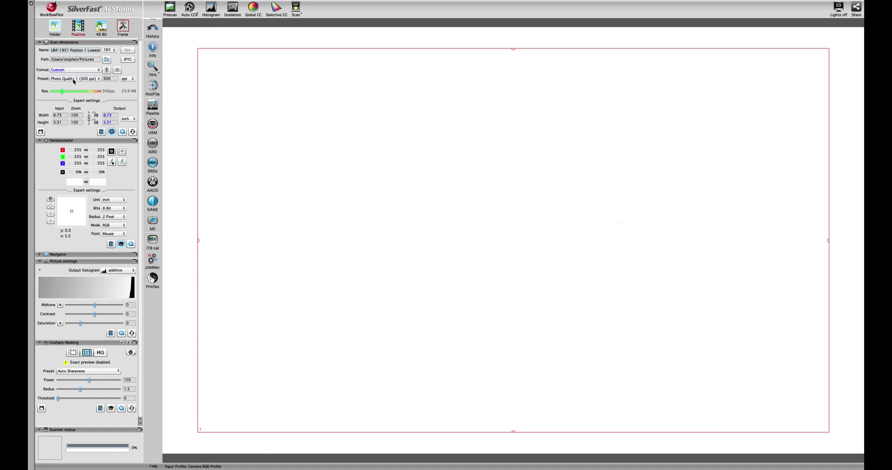
type("S")
Step: Set the scan's save folder to the Desktop instead of Pictures
left_click(106, 60)
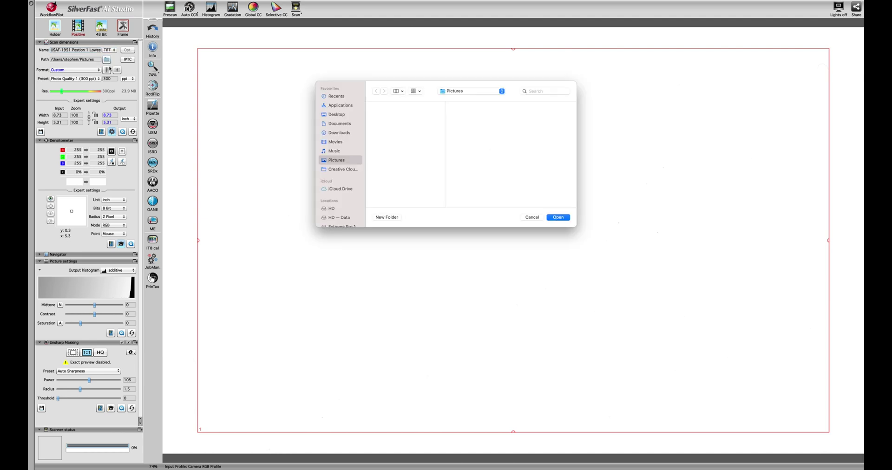
left_click(336, 115)
left_click(557, 217)
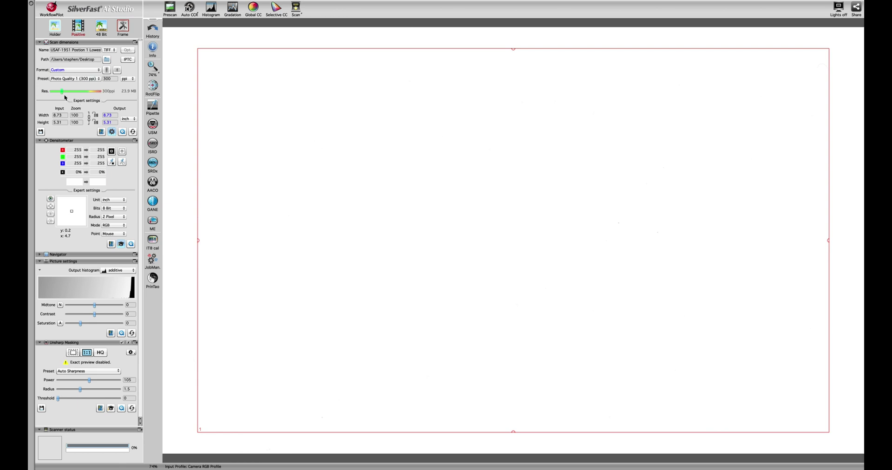
Step: Raise resolution to 2400 ppi, remove Unsharp Masking, and prescan the film holder
left_click_drag(61, 92, 88, 93)
left_click(129, 343)
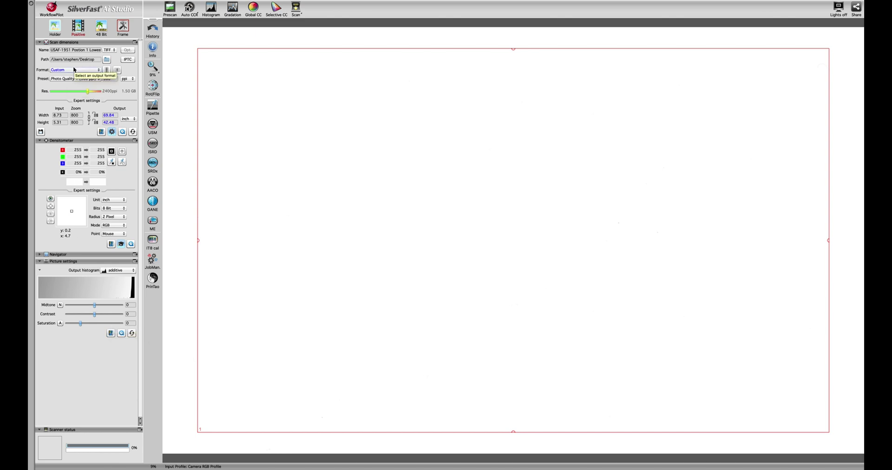
left_click(171, 13)
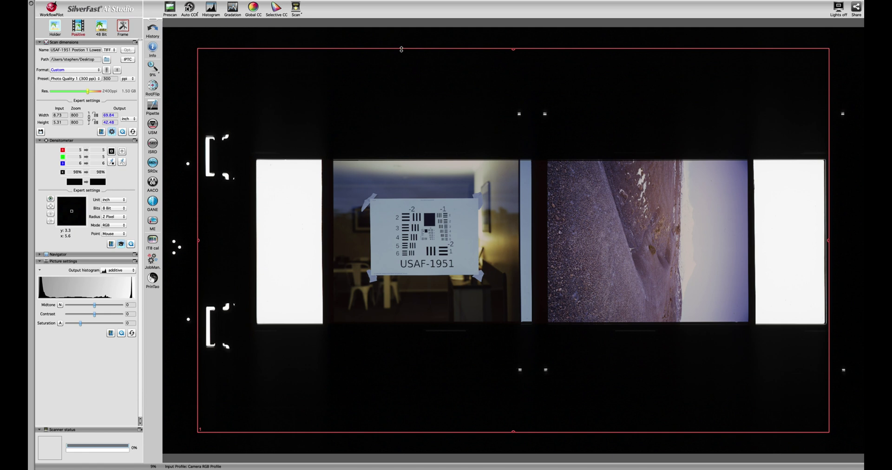
Step: Crop the scan frame's four edges around the USAF-1951 target and zoom-prescan it
left_click_drag(401, 49, 422, 199)
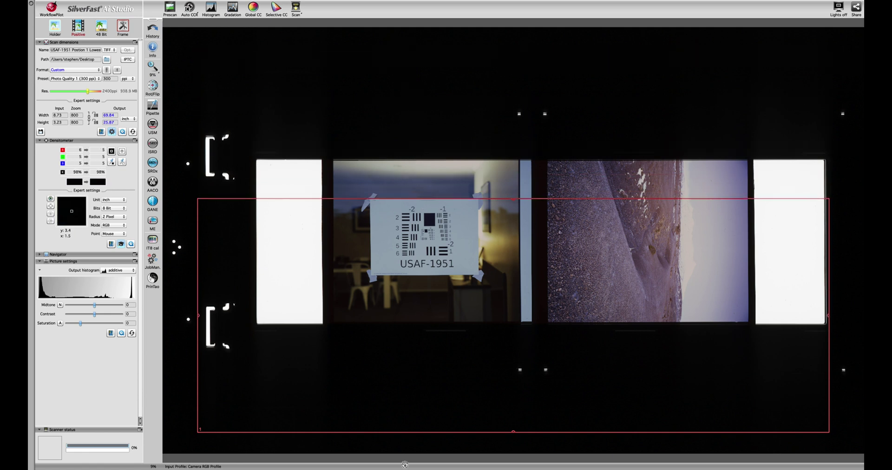
left_click_drag(408, 432, 410, 424)
left_click_drag(414, 366, 414, 276)
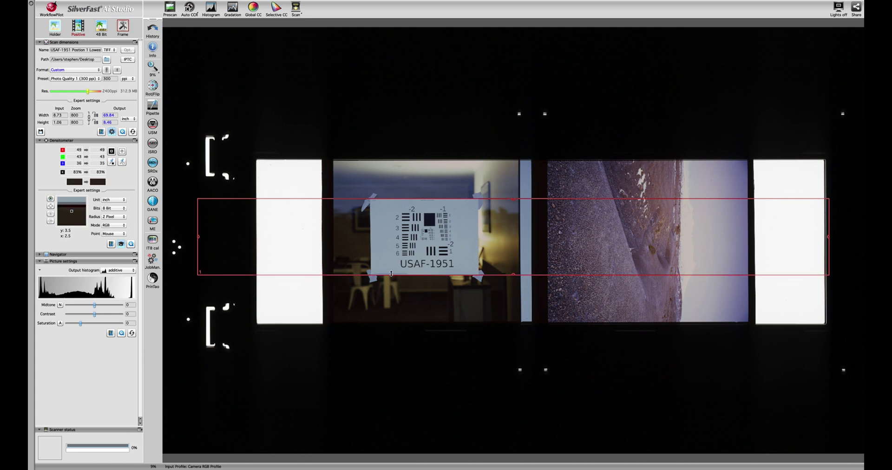
left_click_drag(198, 223, 371, 221)
left_click_drag(828, 213, 478, 241)
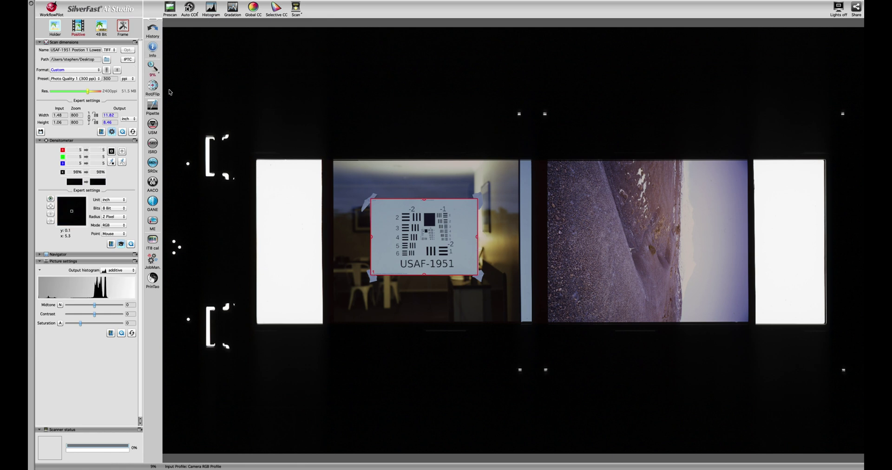
key("super+plus")
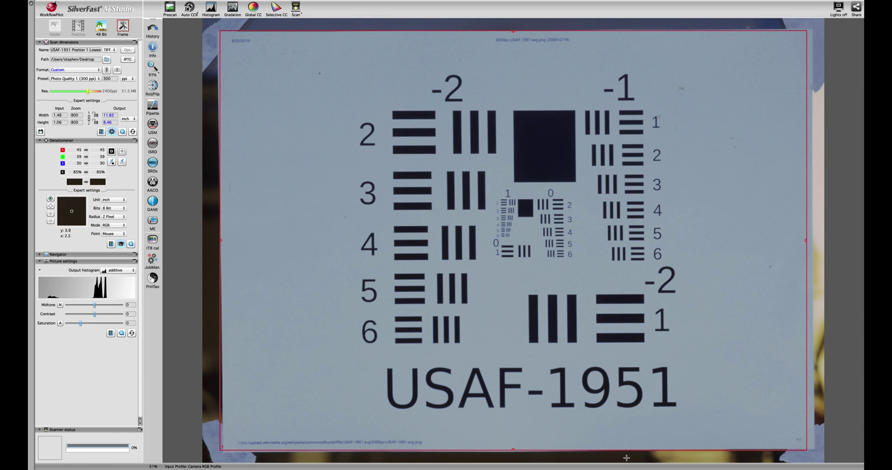
Step: Widen the frame slightly, set the histogram highlight to 185, and start the scan
left_click_drag(807, 95, 812, 94)
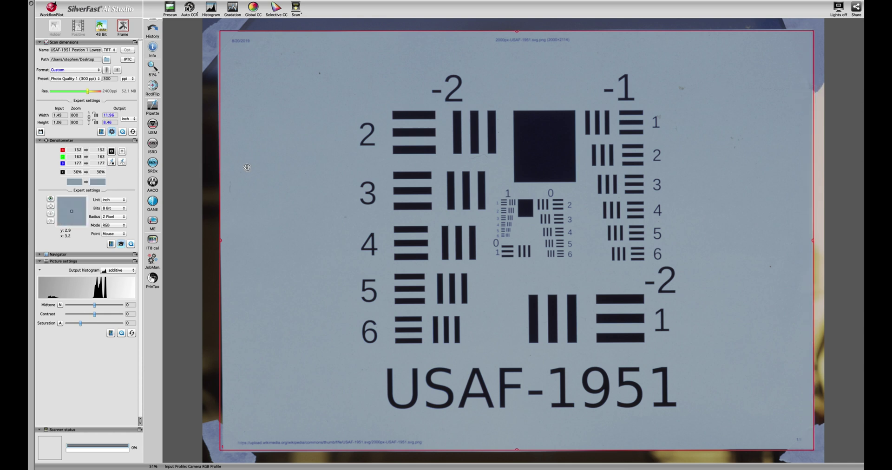
left_click(211, 9)
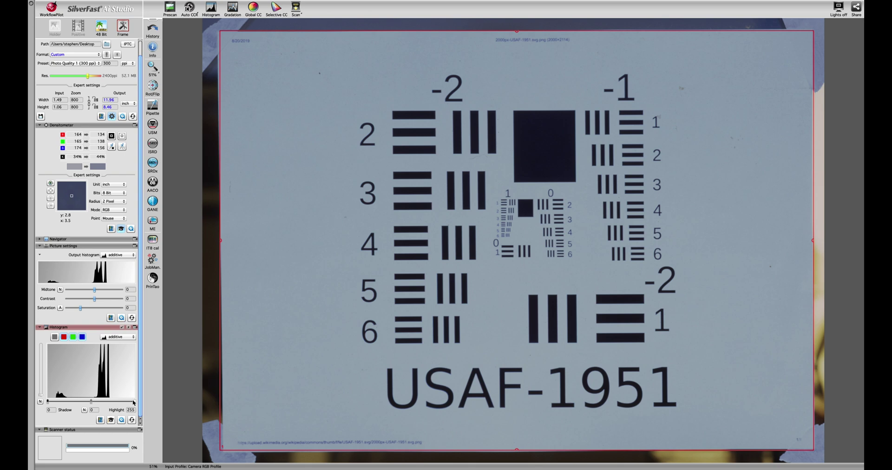
left_click_drag(134, 401, 111, 406)
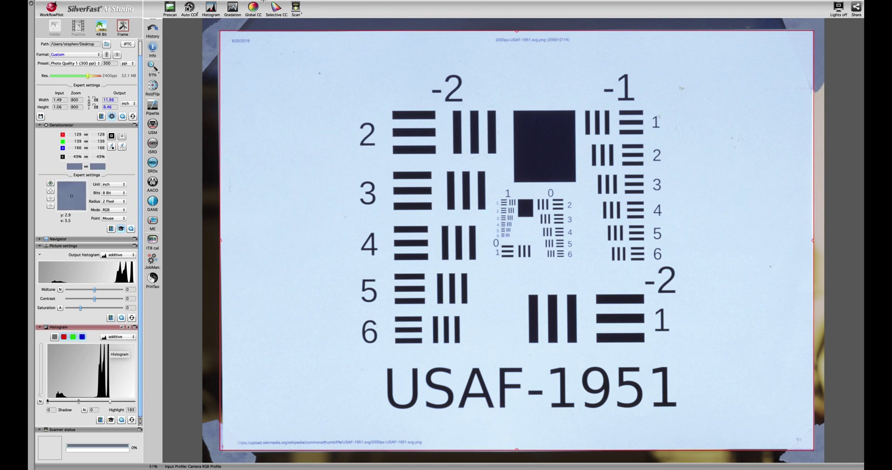
left_click(295, 7)
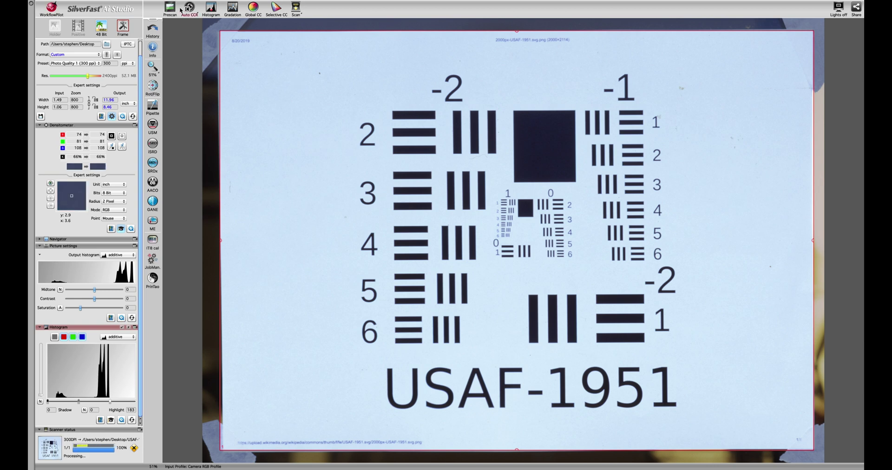
Step: Rename the output to 'USAF-1951 Postion 2' and scan that position
scroll(91, 61, "up", 1)
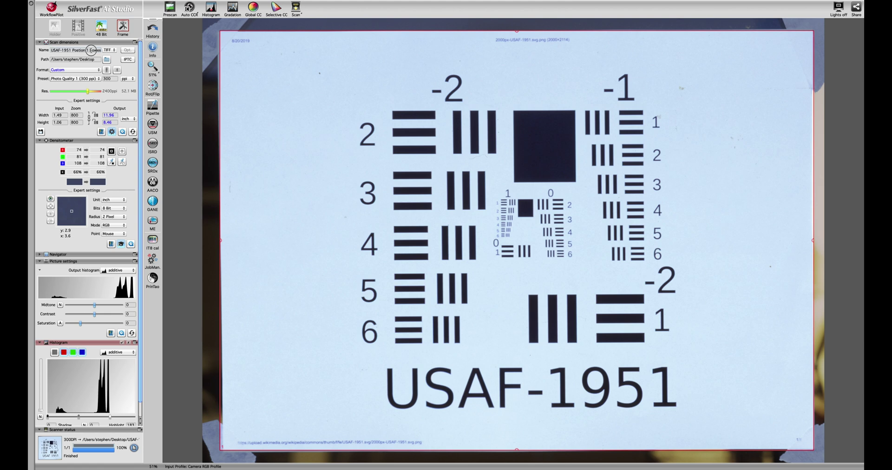
triple_click(87, 50)
type("USAF-1951 Postion 2")
left_click(297, 10)
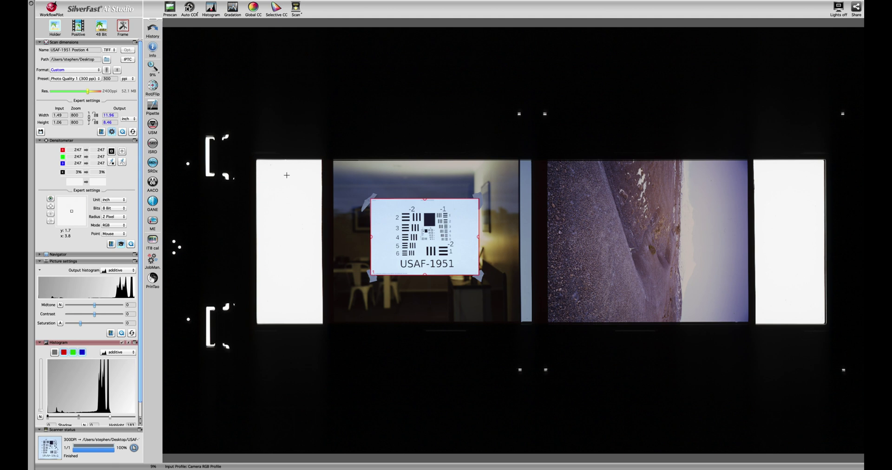
Step: Rename the output 'USAF-1951 Postion 5 Highest', scan it, then switch to the desktop
left_click(90, 49)
key("BackSpace")
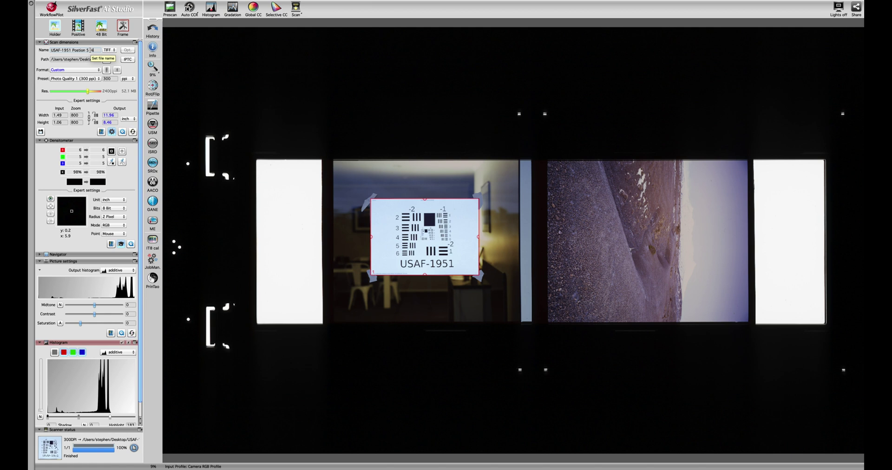
type("5 Highest")
left_click(296, 9)
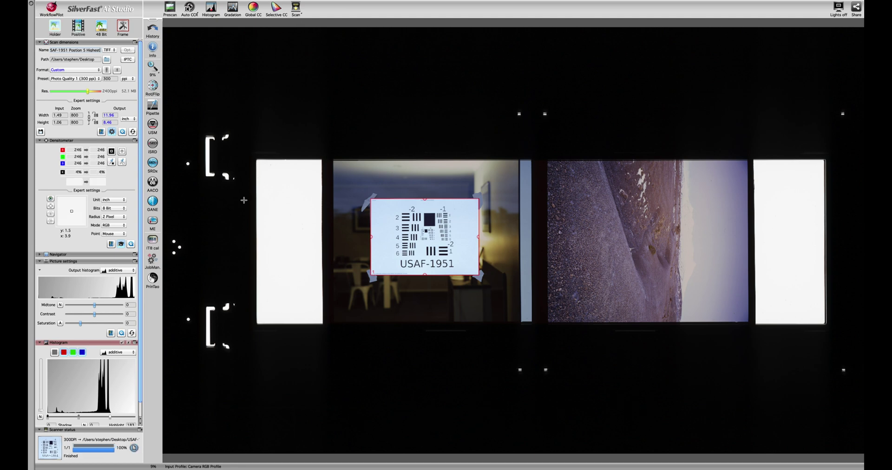
key("ctrl+Left")
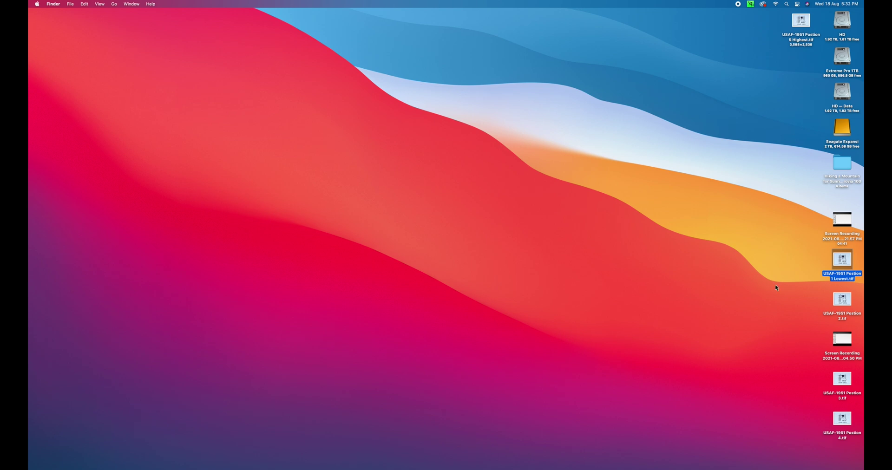
Step: Arrange the Position 1 to 4 TIFF icons in order beneath Position 5
left_click_drag(845, 266, 804, 74)
left_click_drag(844, 315, 802, 115)
left_click_drag(843, 392, 802, 152)
left_click_drag(842, 421, 834, 48)
Step: Select all five USAF-1951 TIFFs and open them together in Preview
key("super+o")
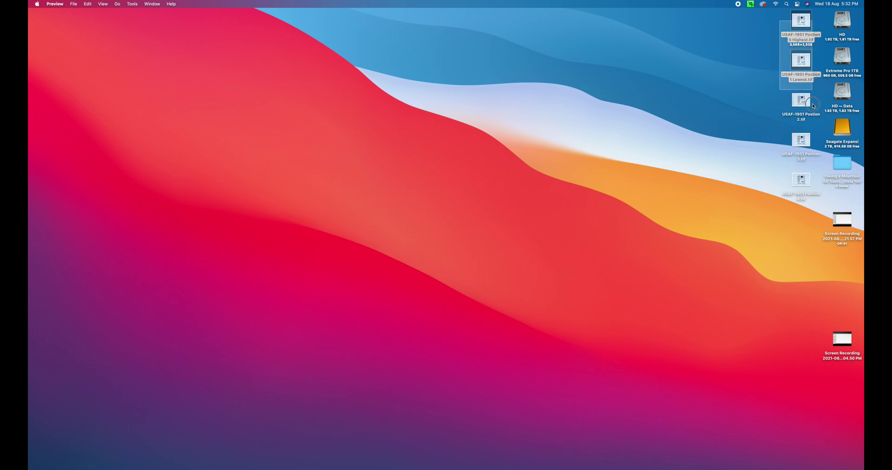
left_click(797, 179)
right_click(794, 180)
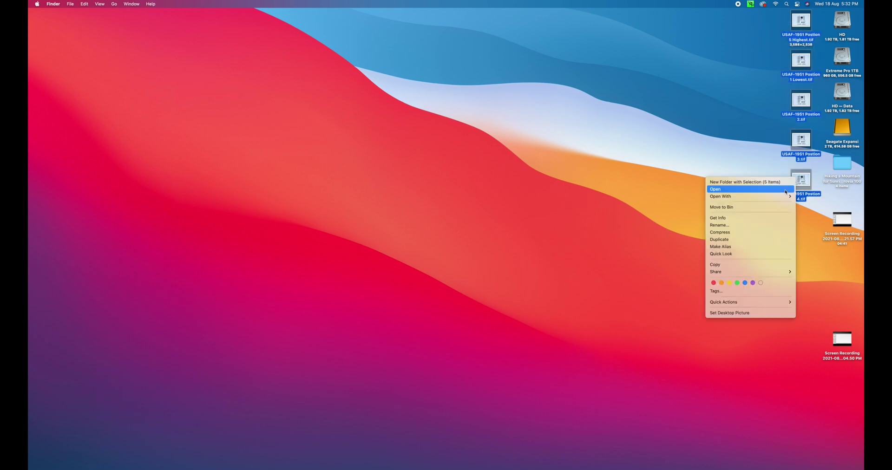
left_click(790, 189)
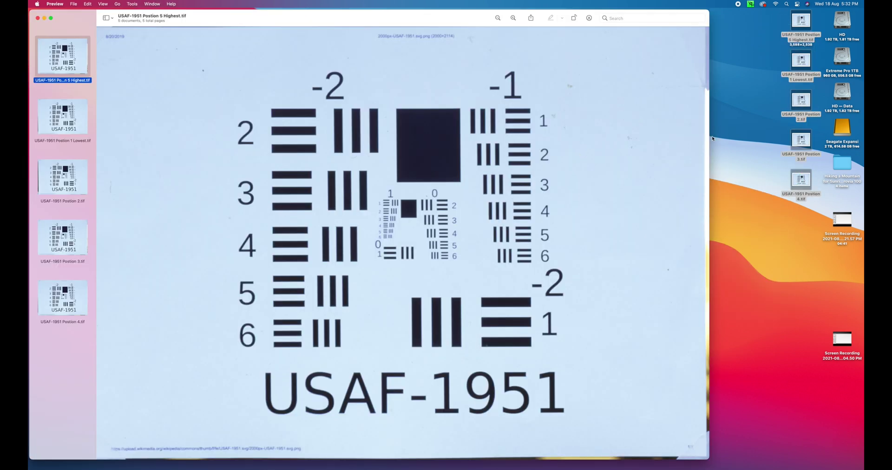
Step: Widen Preview, move Postion 5 Highest last, and compare all five scans in order
left_click_drag(711, 139, 860, 126)
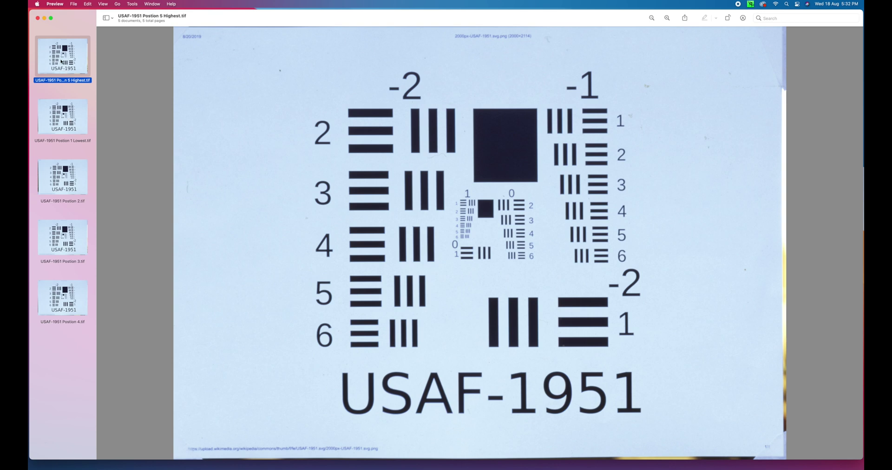
left_click_drag(61, 62, 63, 343)
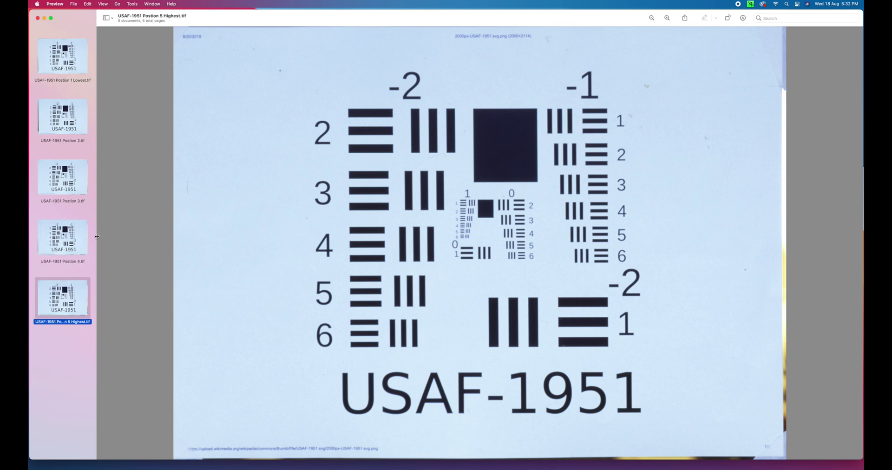
left_click(74, 58)
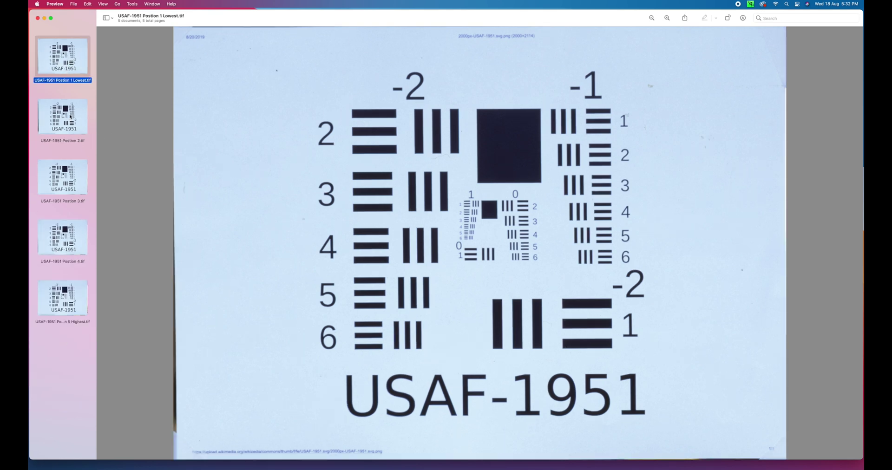
left_click(71, 122)
left_click(70, 185)
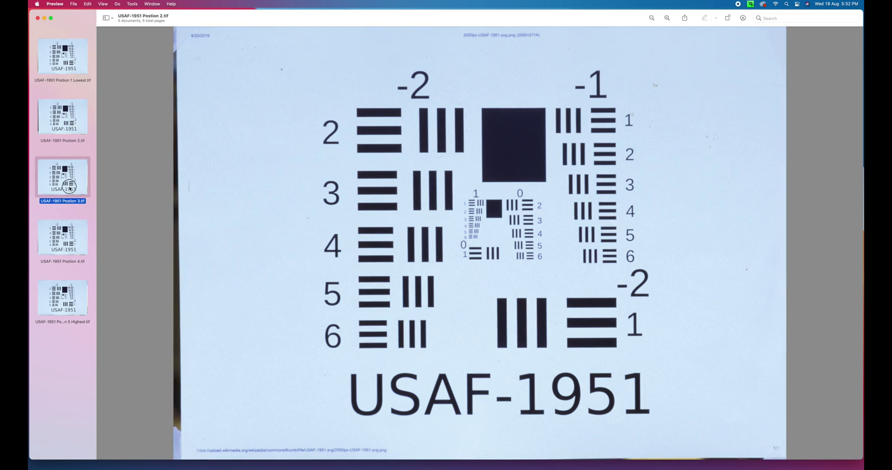
left_click(78, 272)
left_click(72, 302)
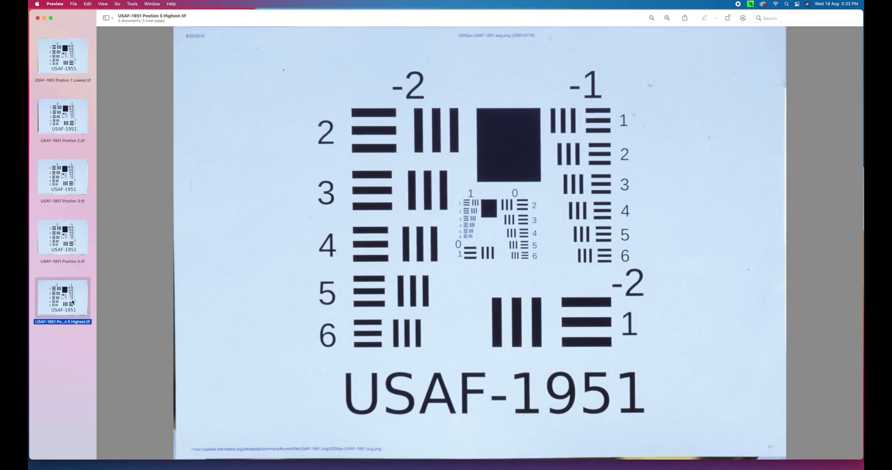
left_click(48, 68)
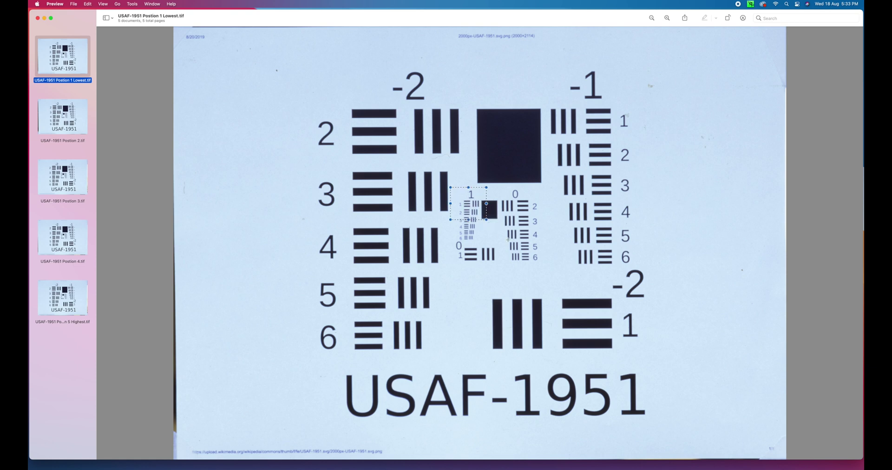
Step: Frame the small central bar groups for inspection, then advance to the Postion 2 scan
left_click_drag(392, 68, 442, 101)
left_click(440, 110)
key("Down")
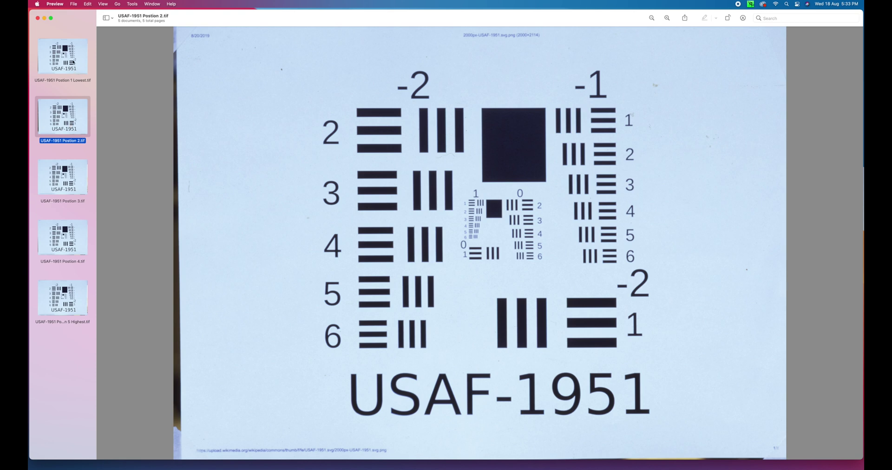
Step: Flip between Postion 1 Lowest and Postion 2, ending on Postion 2 with its group 1 bars framed
left_click(73, 61)
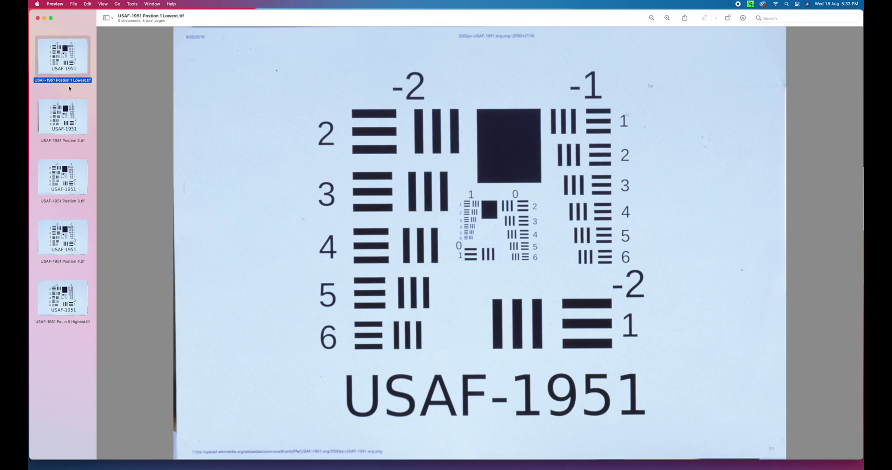
left_click(65, 110)
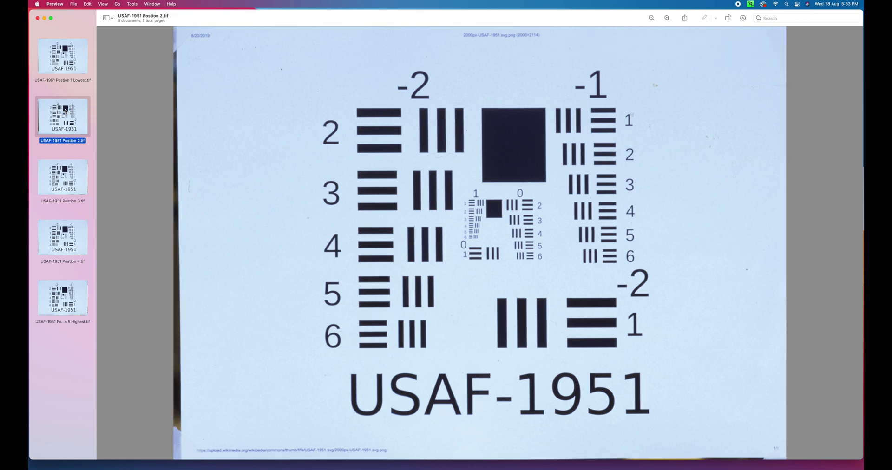
left_click(67, 54)
left_click(65, 116)
mouse_move(466, 186)
left_mouse_down()
mouse_move(509, 235)
mouse_move(458, 227)
mouse_move(487, 240)
left_mouse_up()
left_click(63, 177)
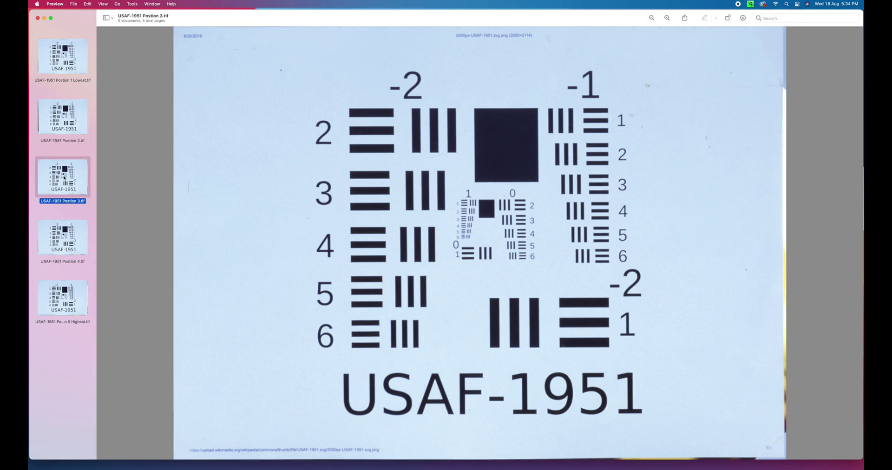
left_click(77, 123)
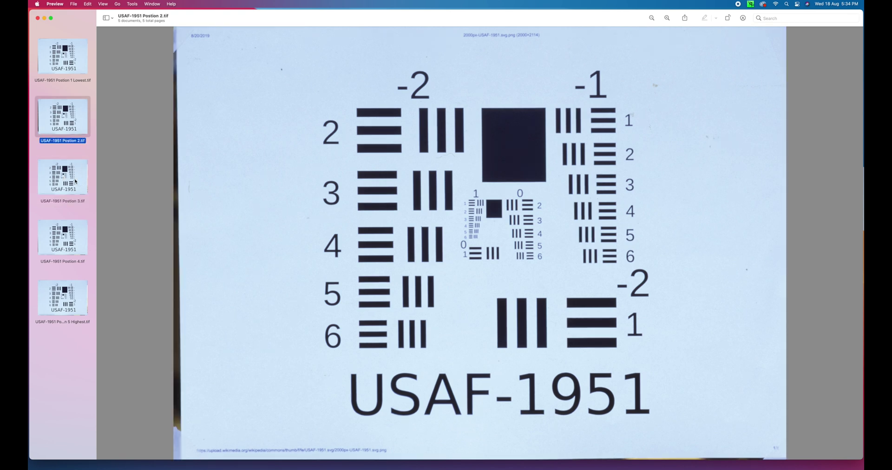
left_click(78, 180)
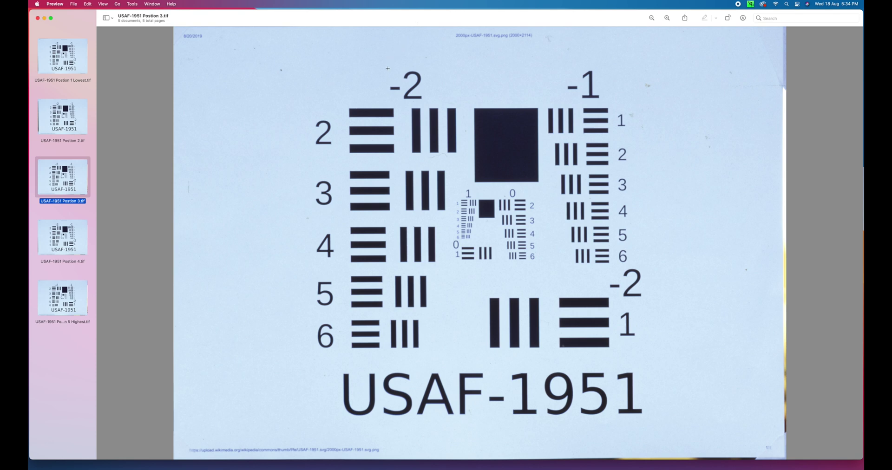
left_click_drag(387, 68, 427, 96)
left_click(463, 97)
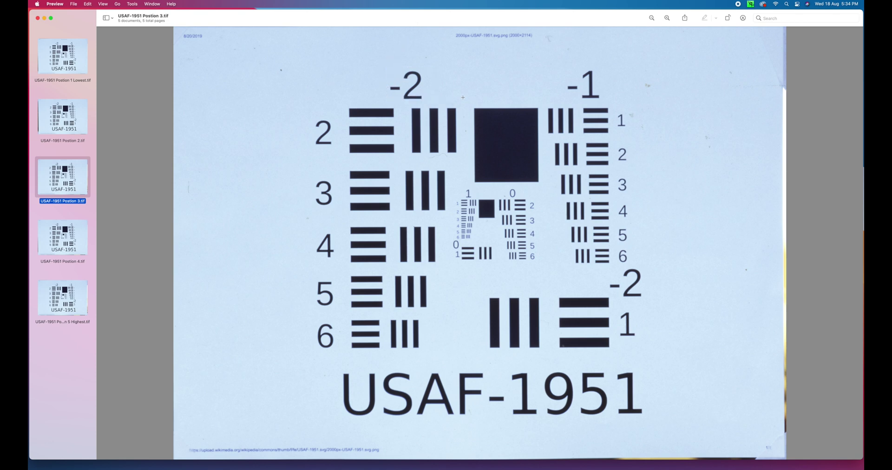
left_click(64, 122)
left_click(63, 181)
left_click(59, 134)
left_click(69, 181)
left_click_drag(507, 185, 526, 200)
left_click(71, 118)
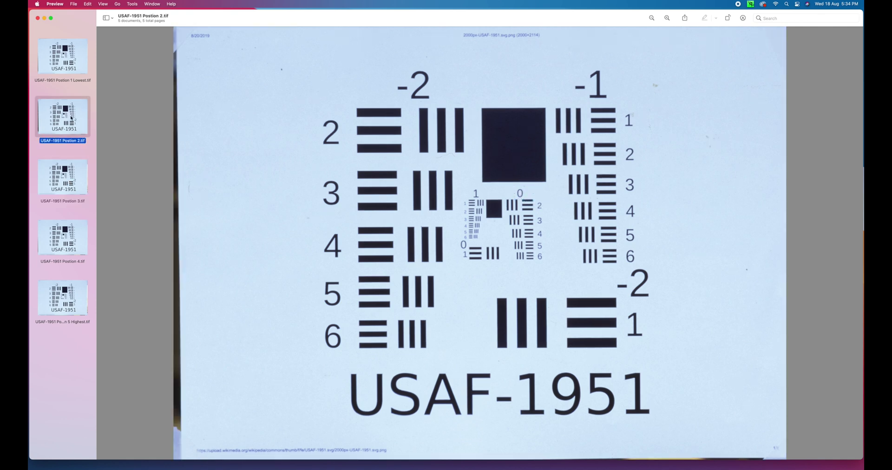
left_click(69, 170)
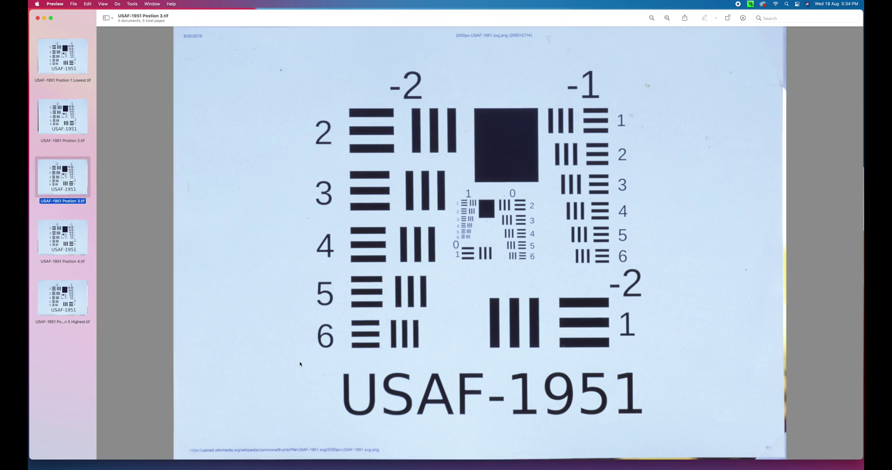
left_click_drag(331, 369, 653, 426)
left_click(68, 124)
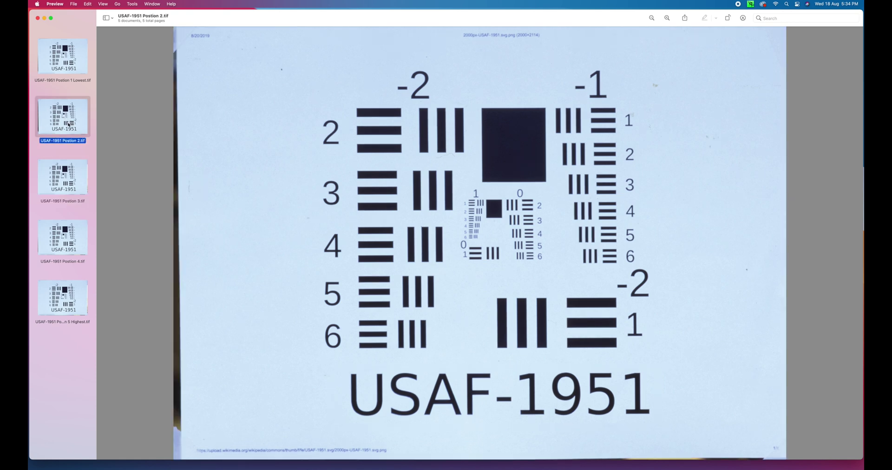
left_click(61, 178)
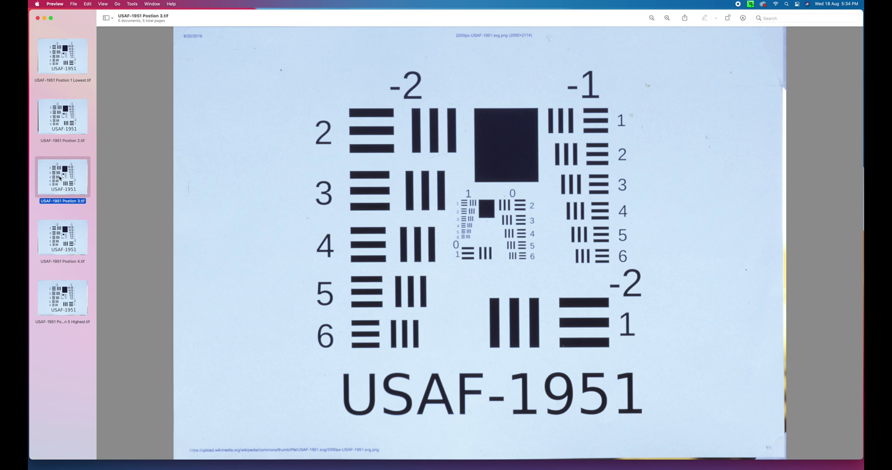
Step: Alternate between the Position 3 and Position 4 scans, finishing on USAF-1951 Postion 4.tif
left_click(66, 229)
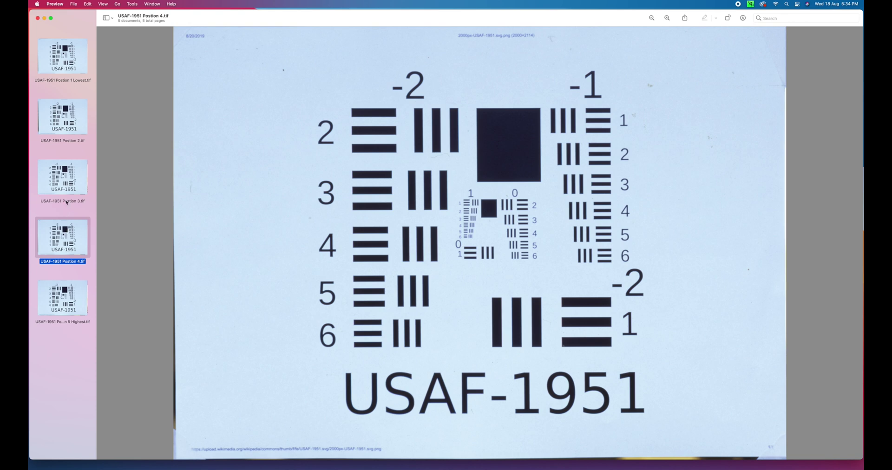
left_click(66, 182)
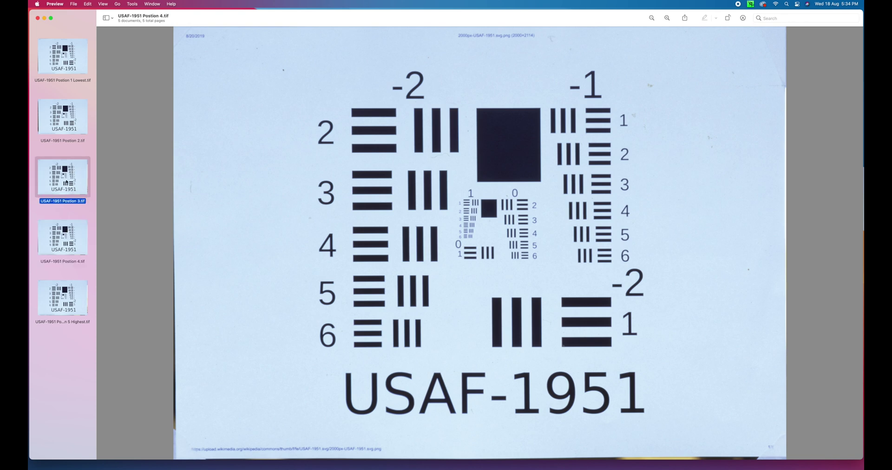
left_click(63, 226)
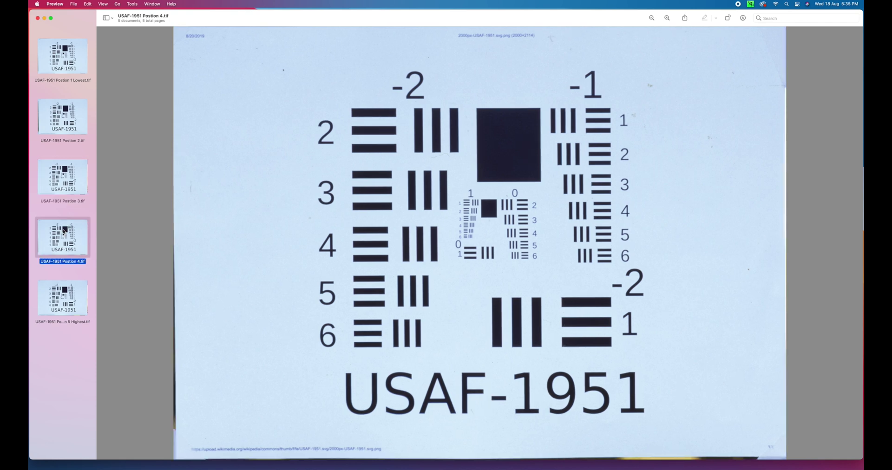
left_click(55, 180)
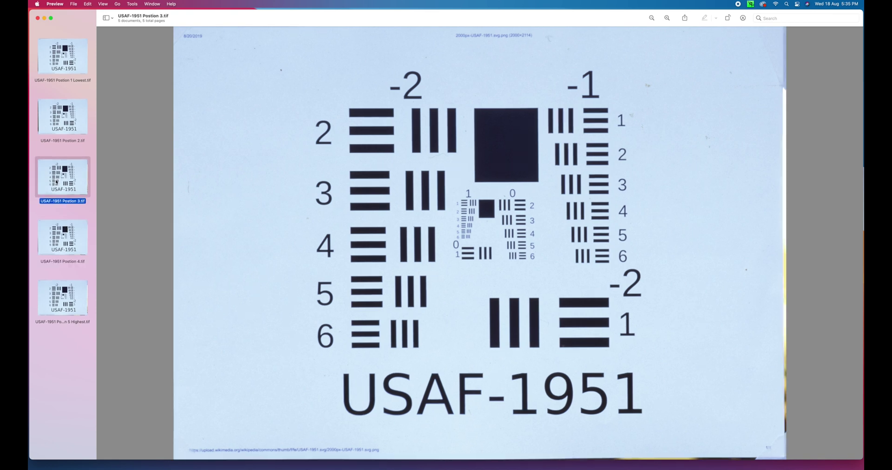
left_click(58, 245)
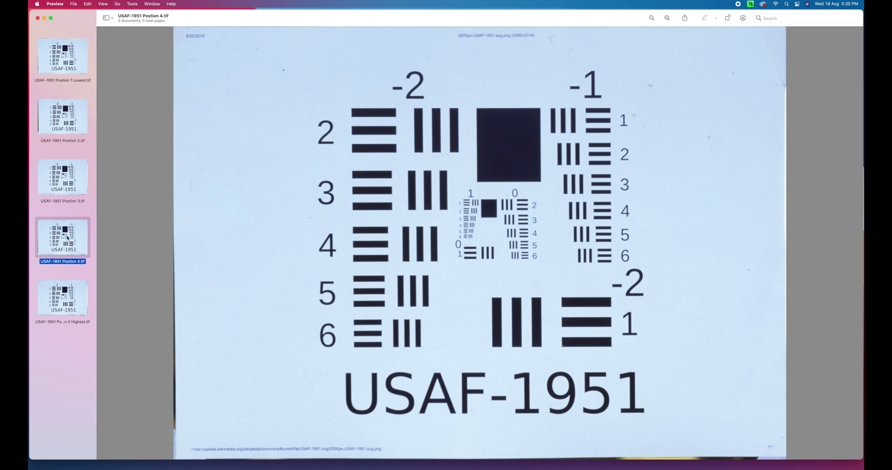
left_click(67, 305)
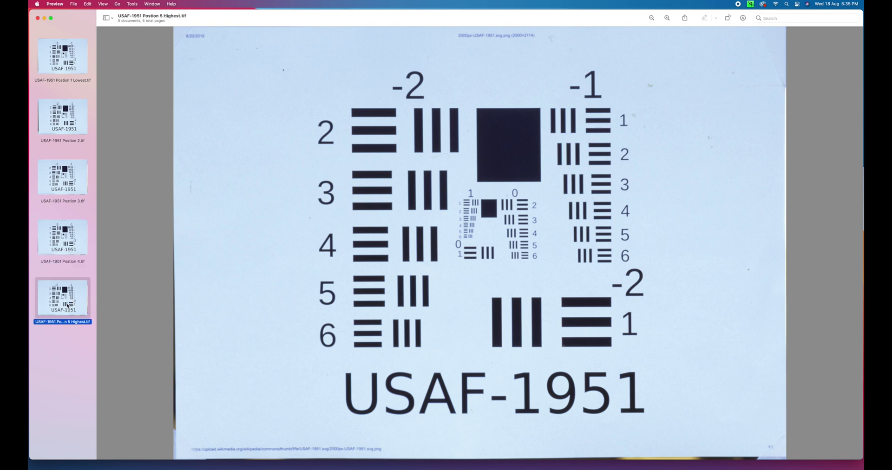
left_click(61, 227)
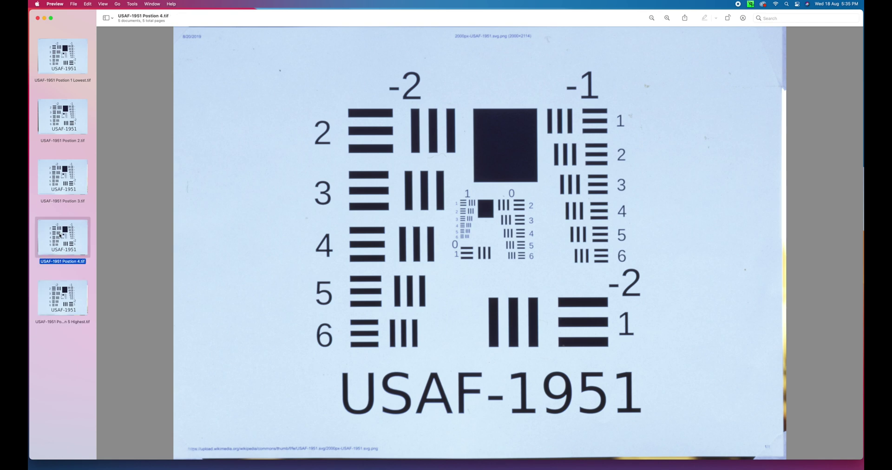
left_click(60, 300)
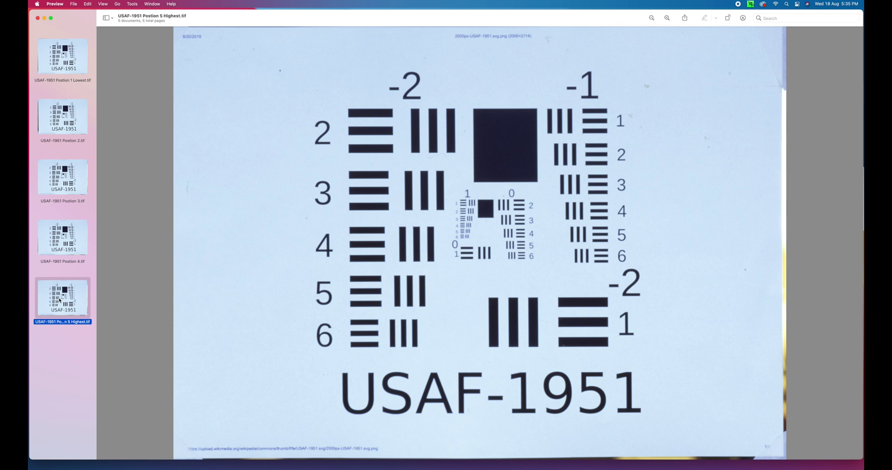
left_click(62, 242)
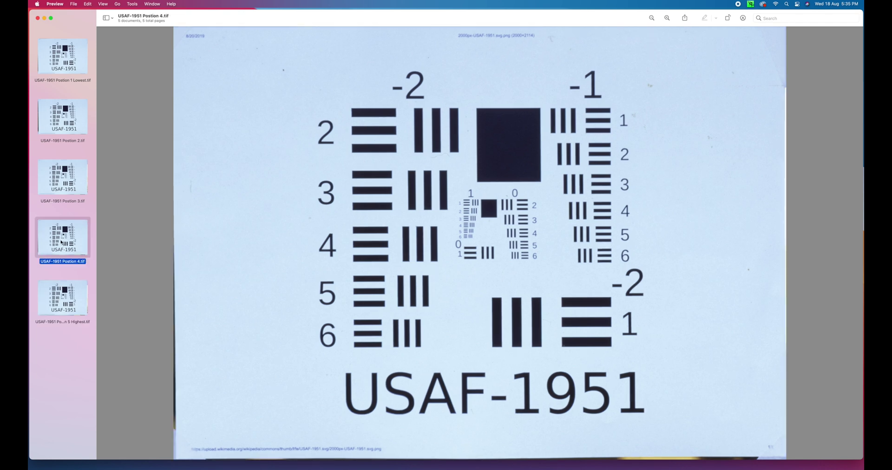
left_click_drag(382, 63, 443, 105)
left_click(69, 298)
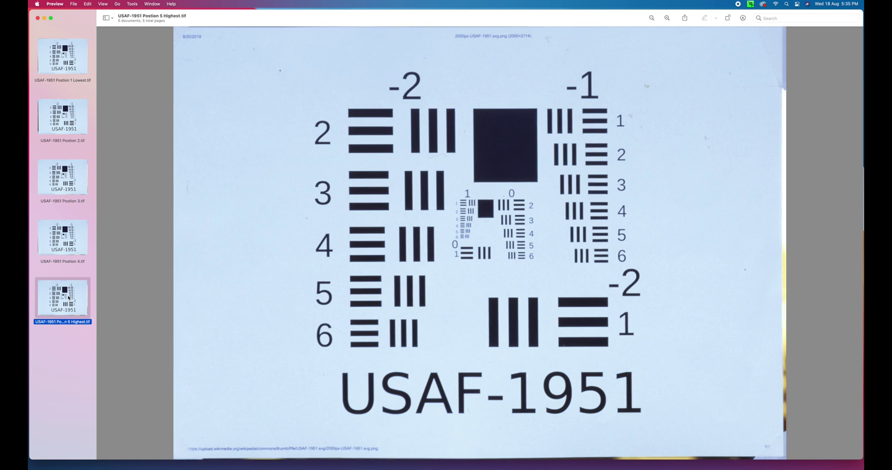
left_click(68, 243)
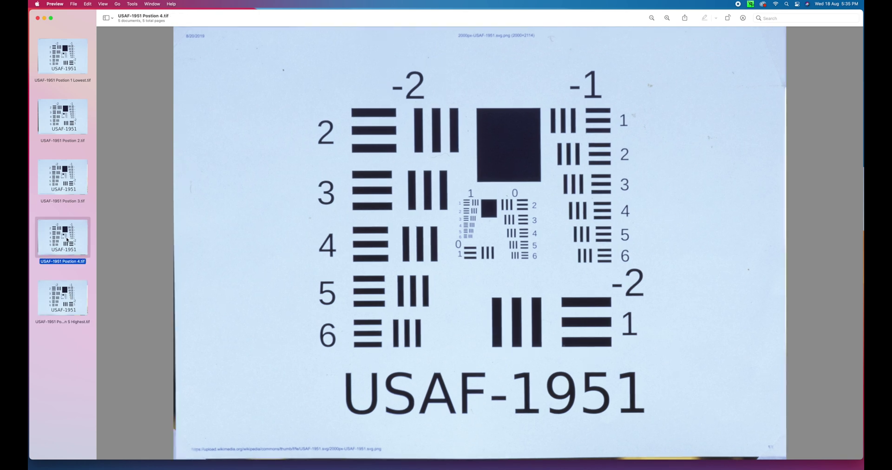
key("Down")
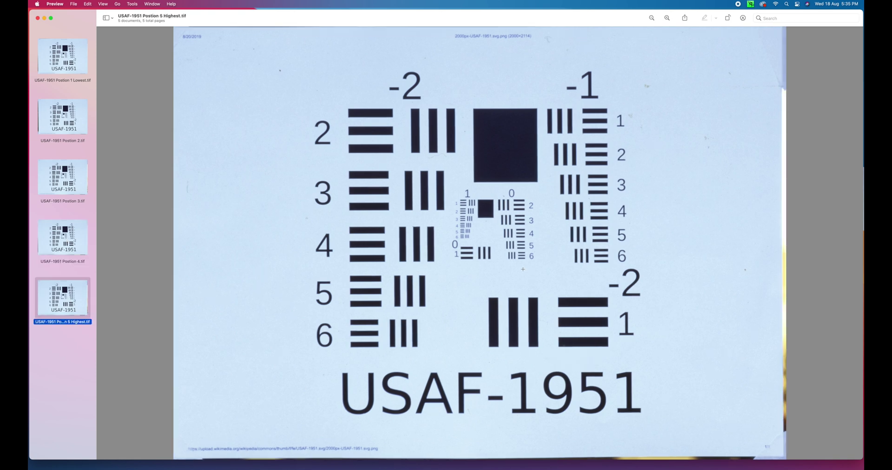
left_click_drag(571, 241, 634, 269)
left_click(66, 240)
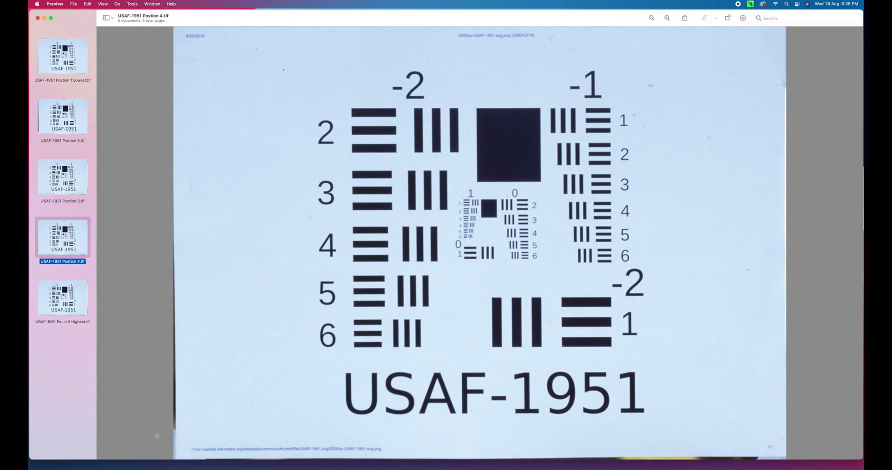
left_click_drag(194, 438, 392, 456)
left_click(70, 301)
left_click(73, 183)
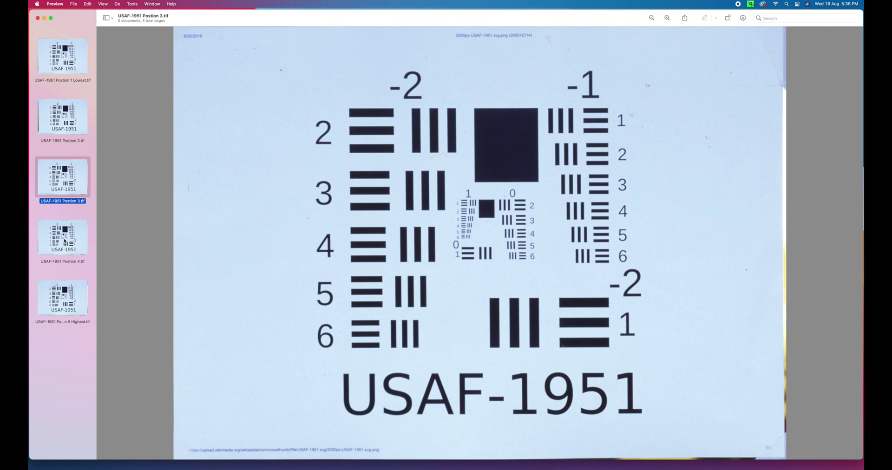
left_click(65, 240)
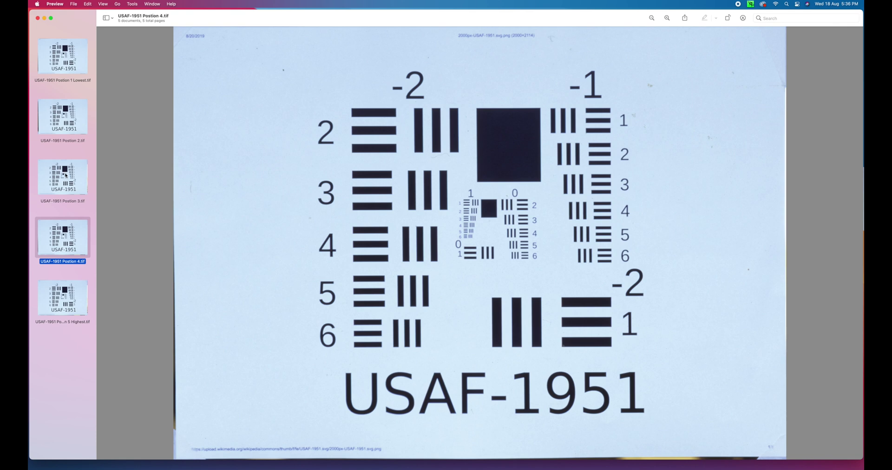
left_click(65, 175)
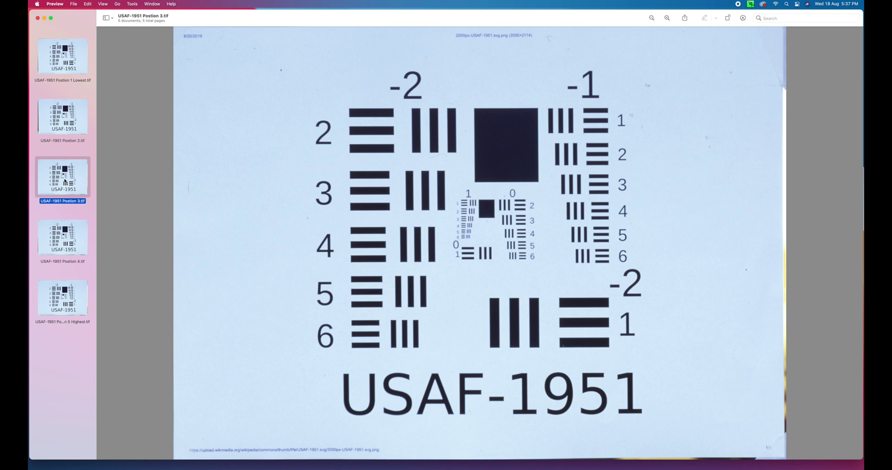
left_click(65, 242)
key("Up")
key("Down")
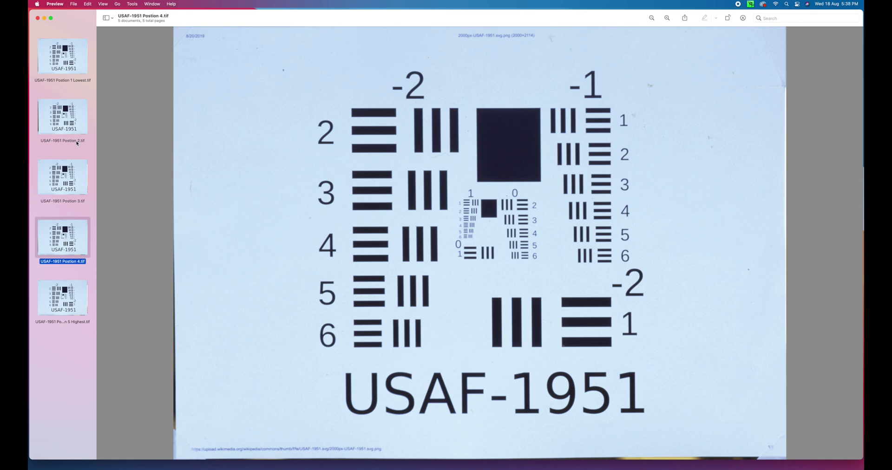
key("Up")
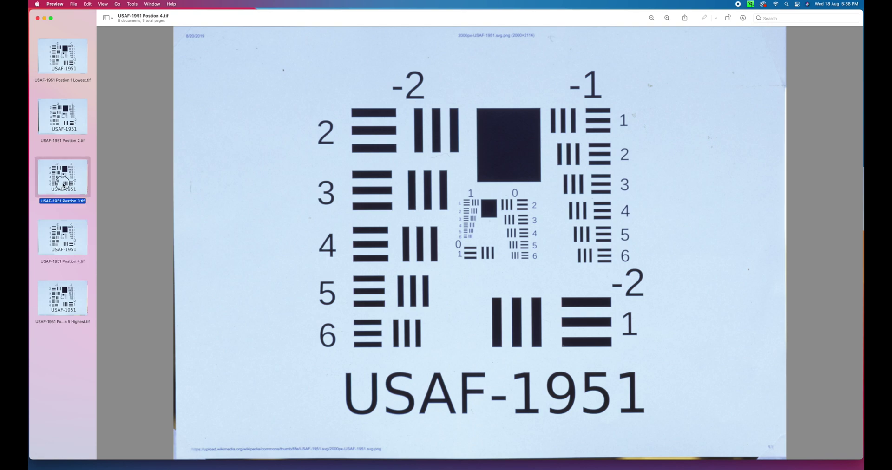
key("Down")
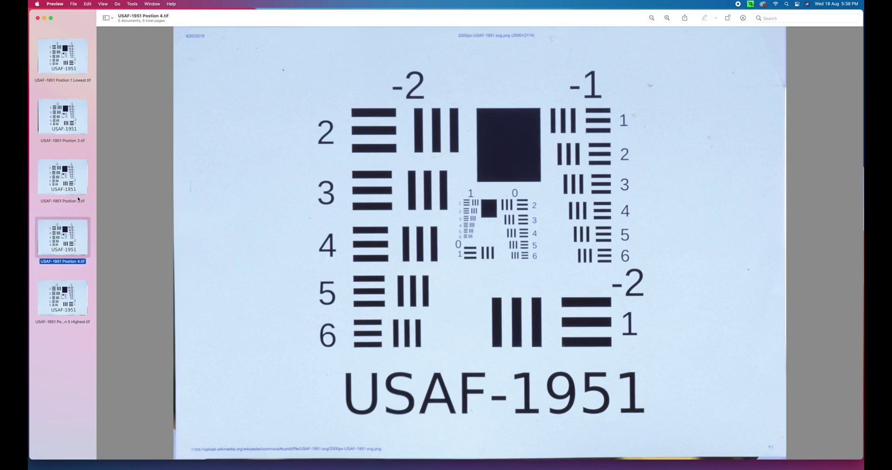